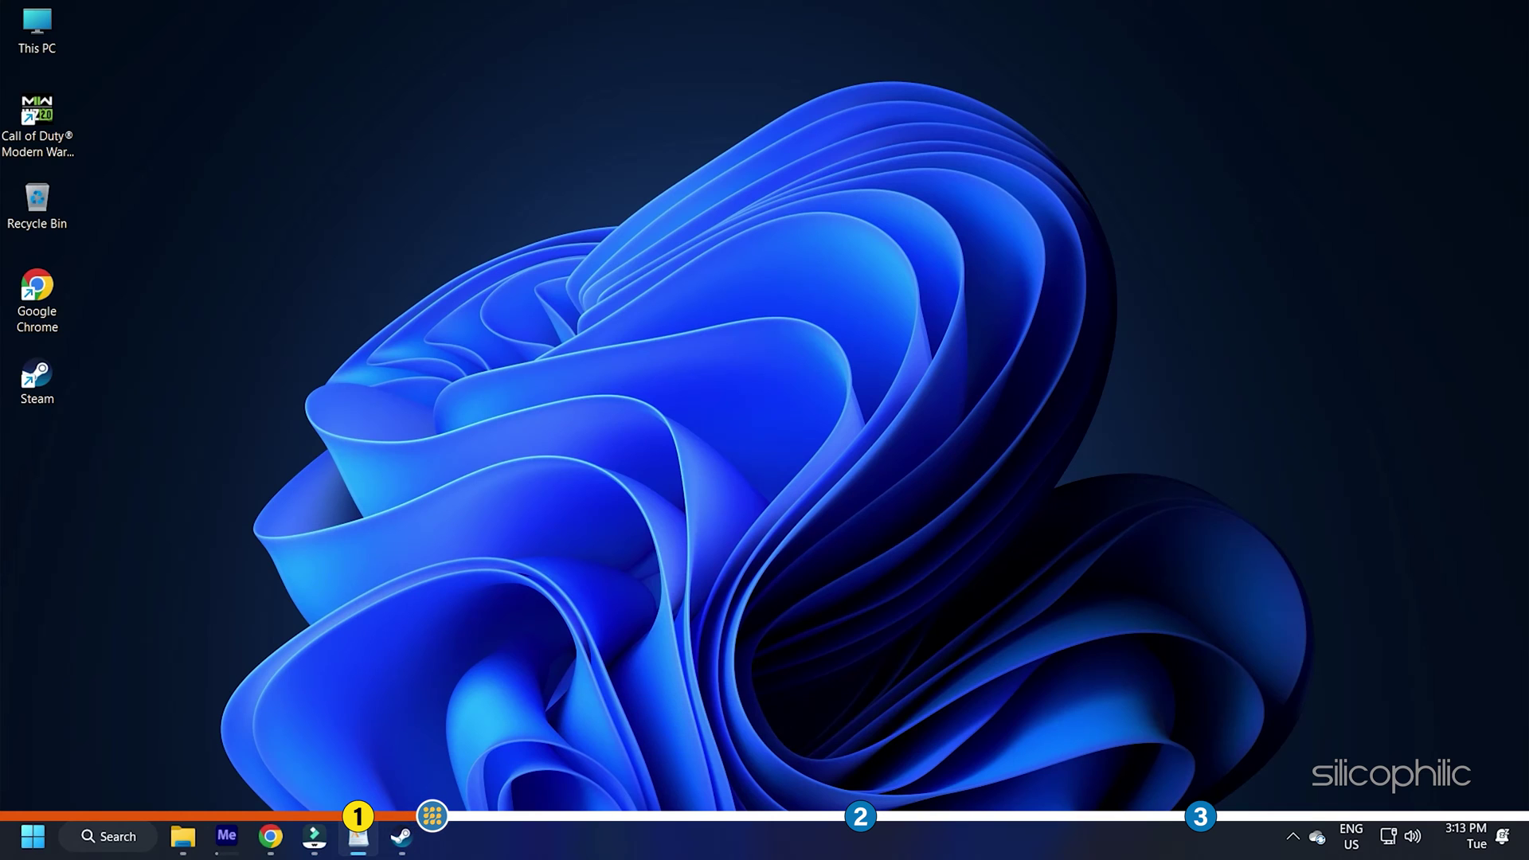
Launch Steam and go to Steam > Settings > Controller
left_click(402, 838)
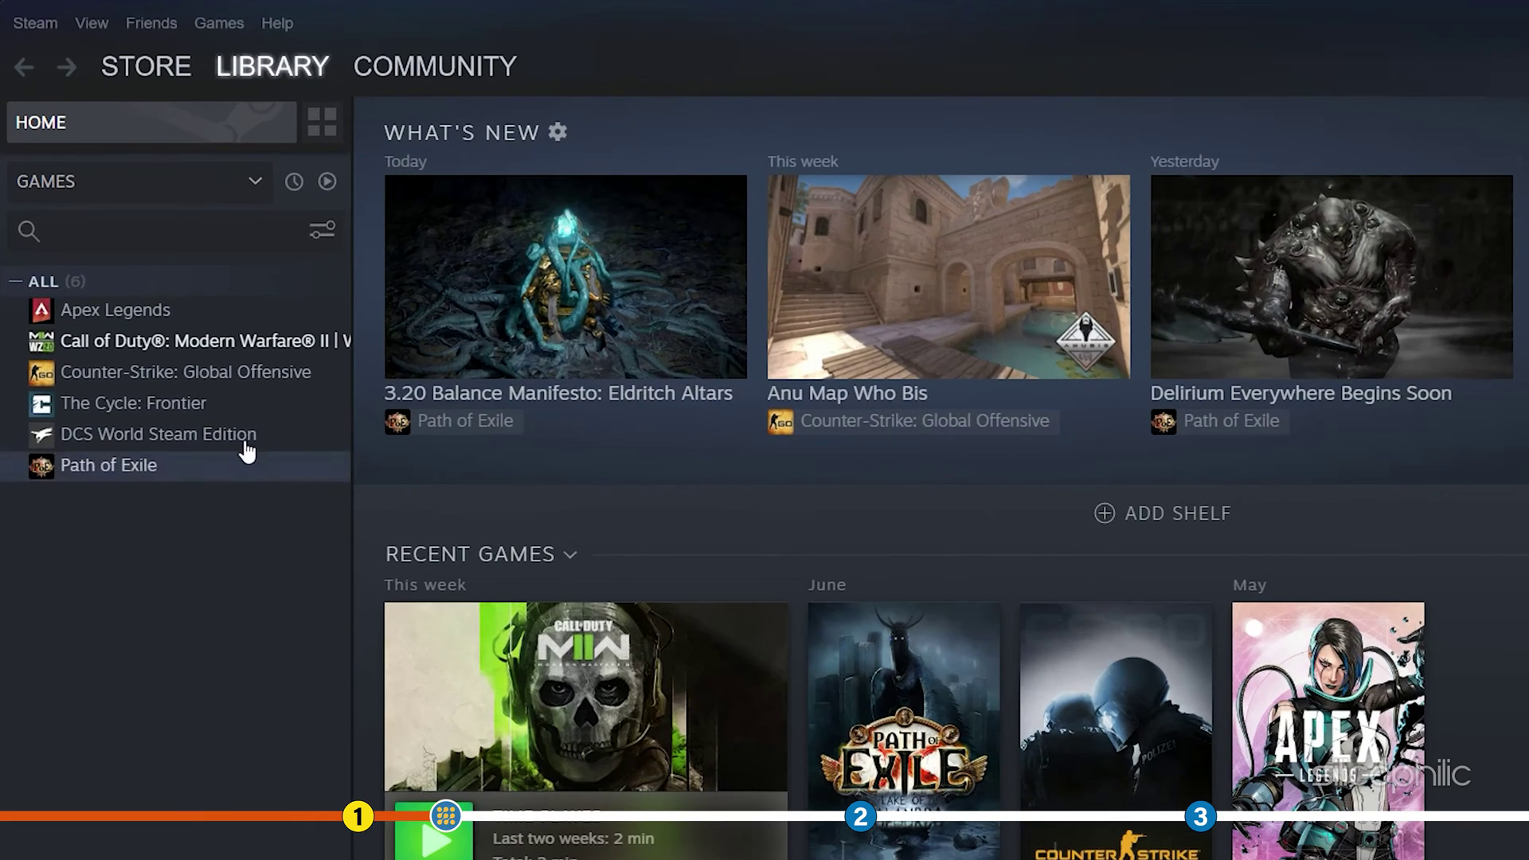
left_click(36, 23)
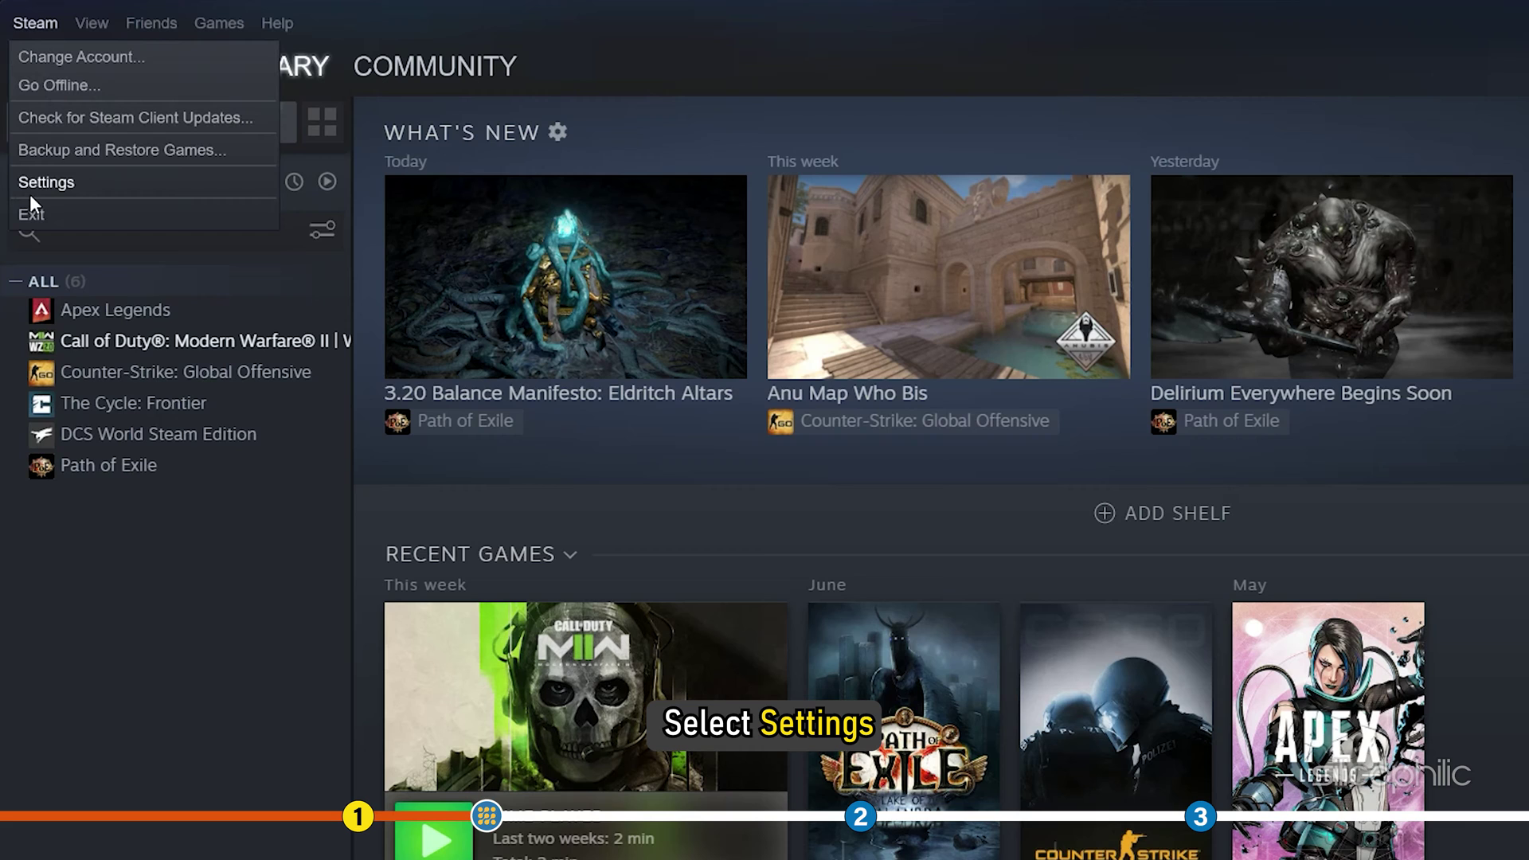
left_click(40, 190)
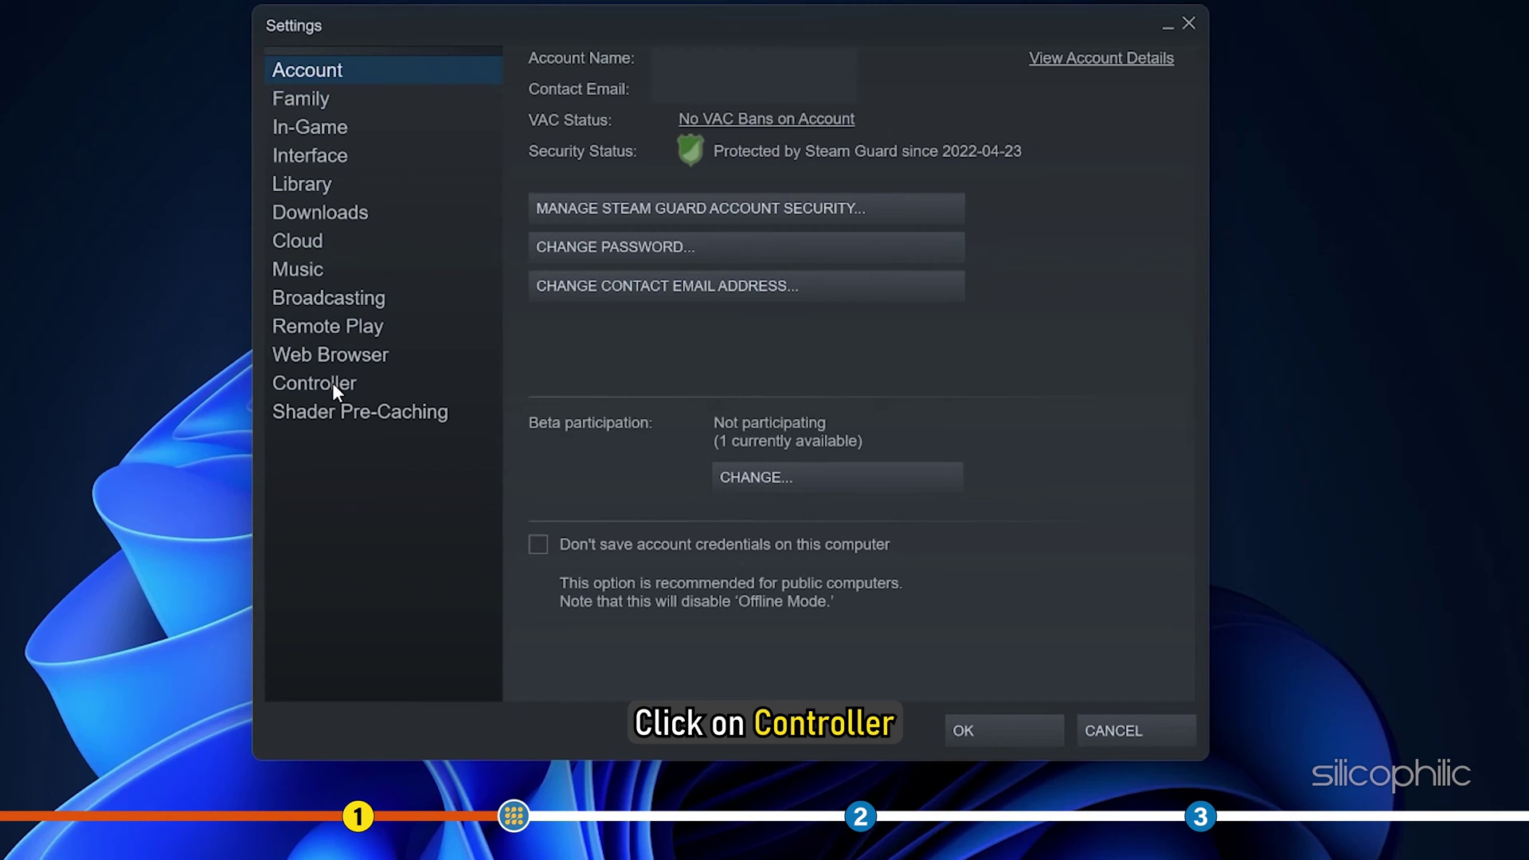
left_click(333, 383)
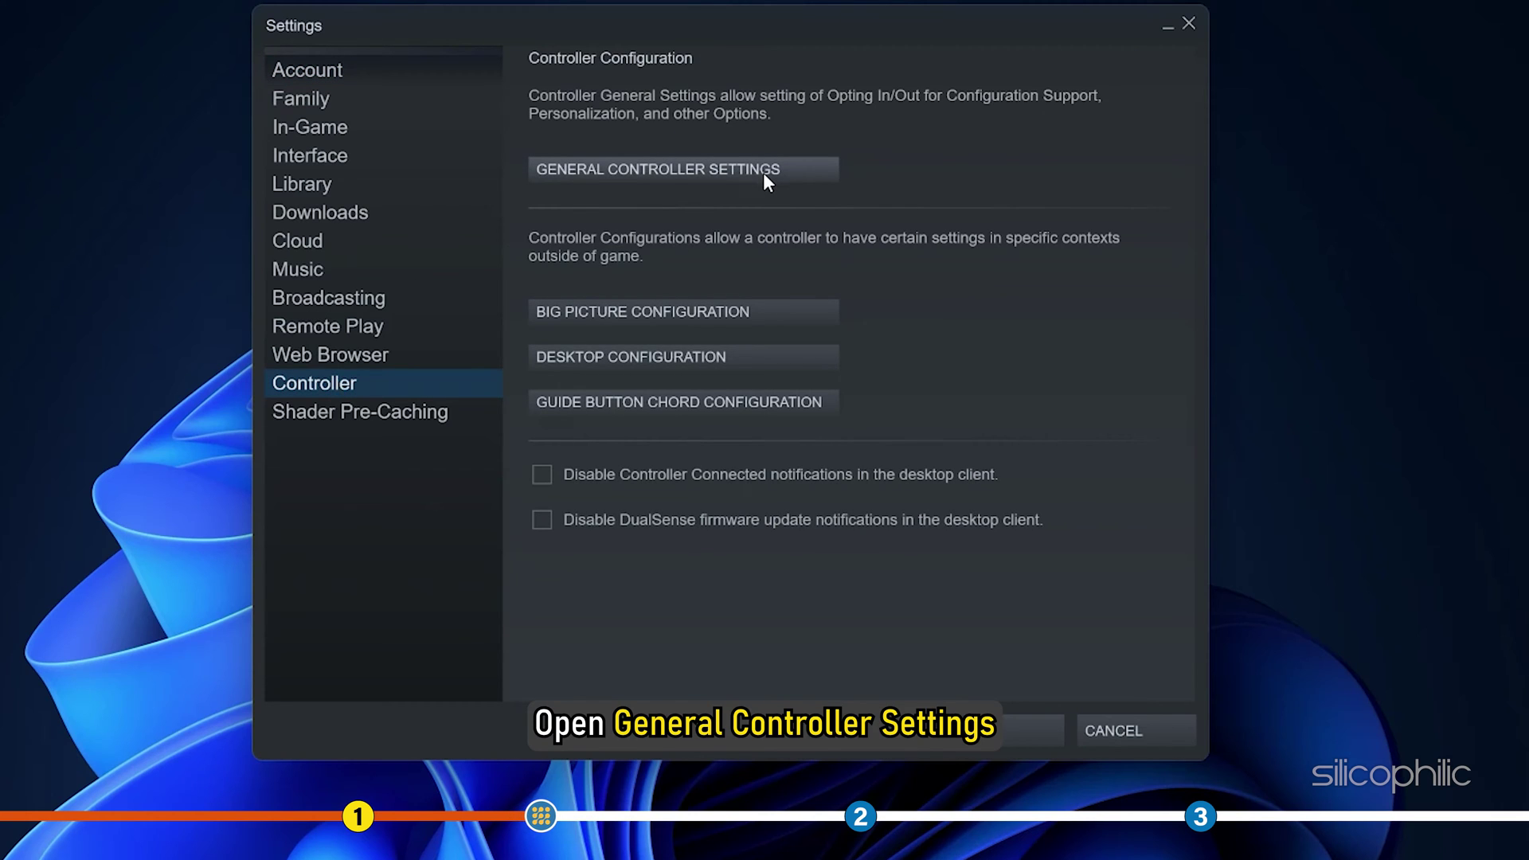
In General Controller Settings, leave Xbox and PlayStation Configuration Support unchecked
left_click(774, 175)
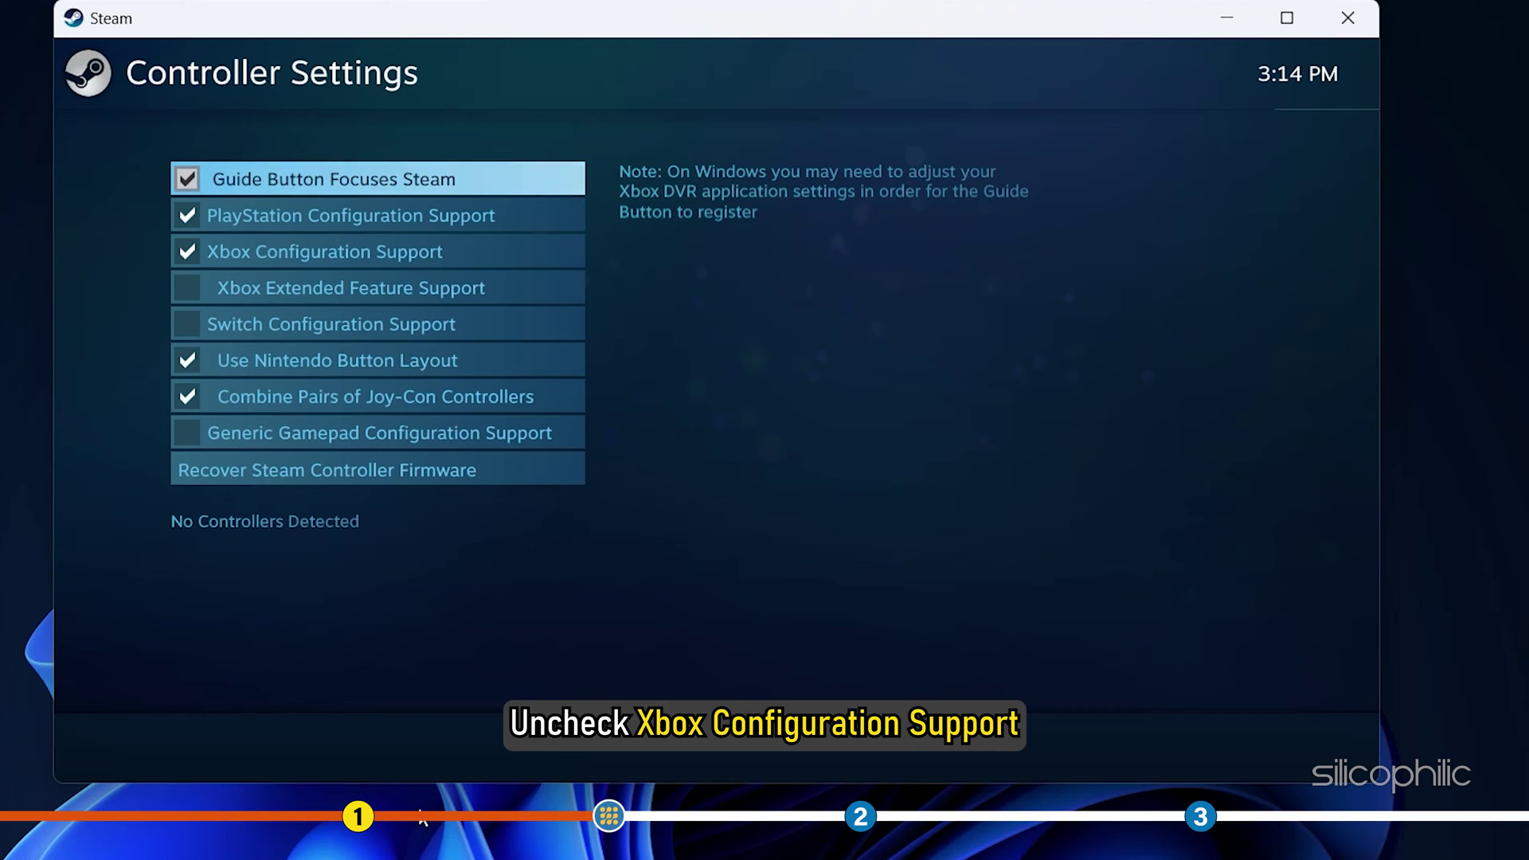
left_click(184, 253)
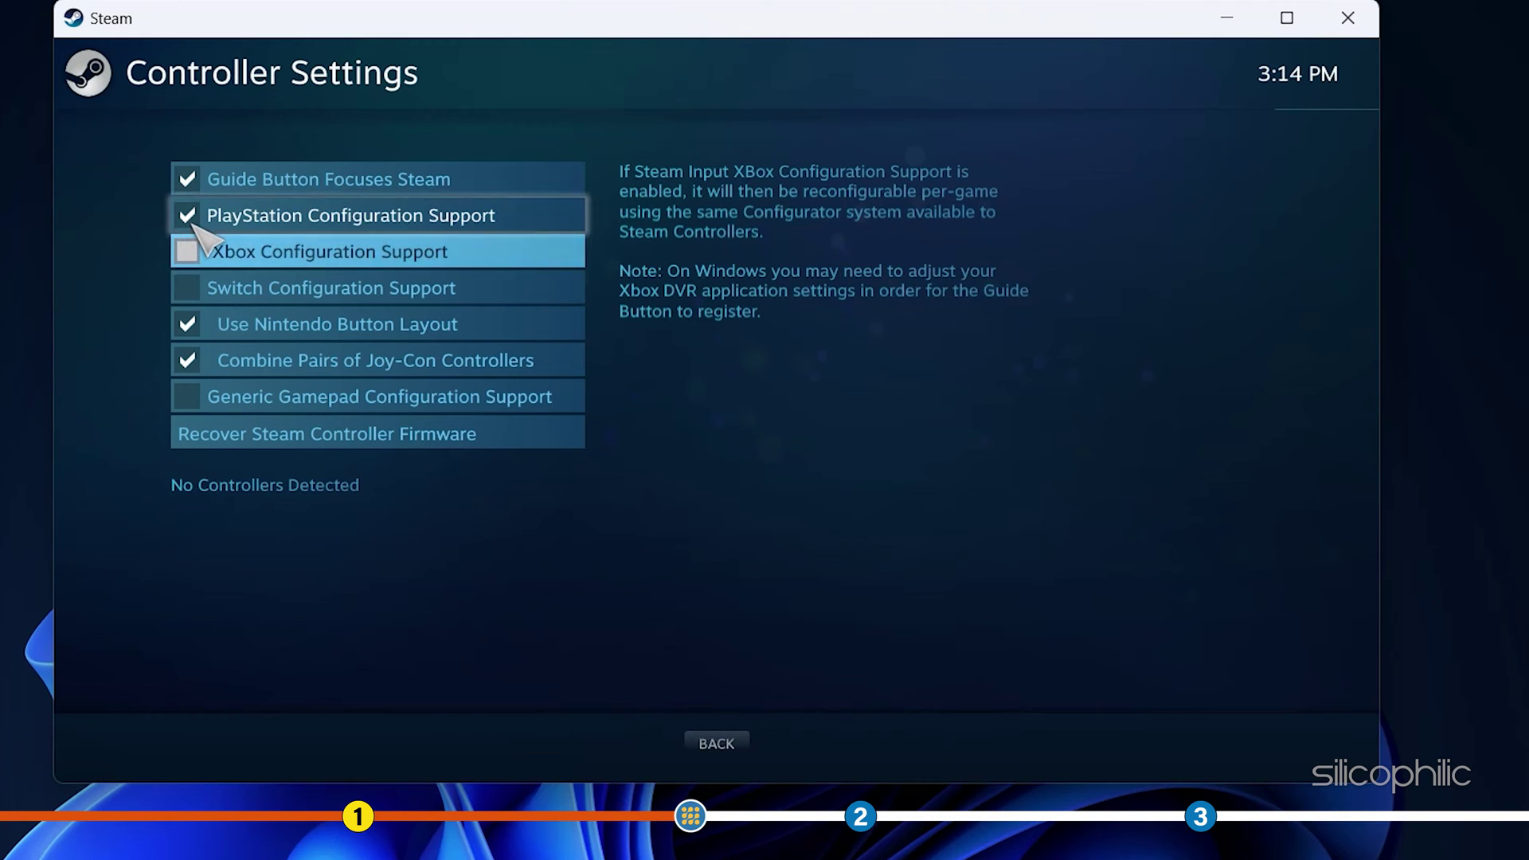
left_click(191, 219)
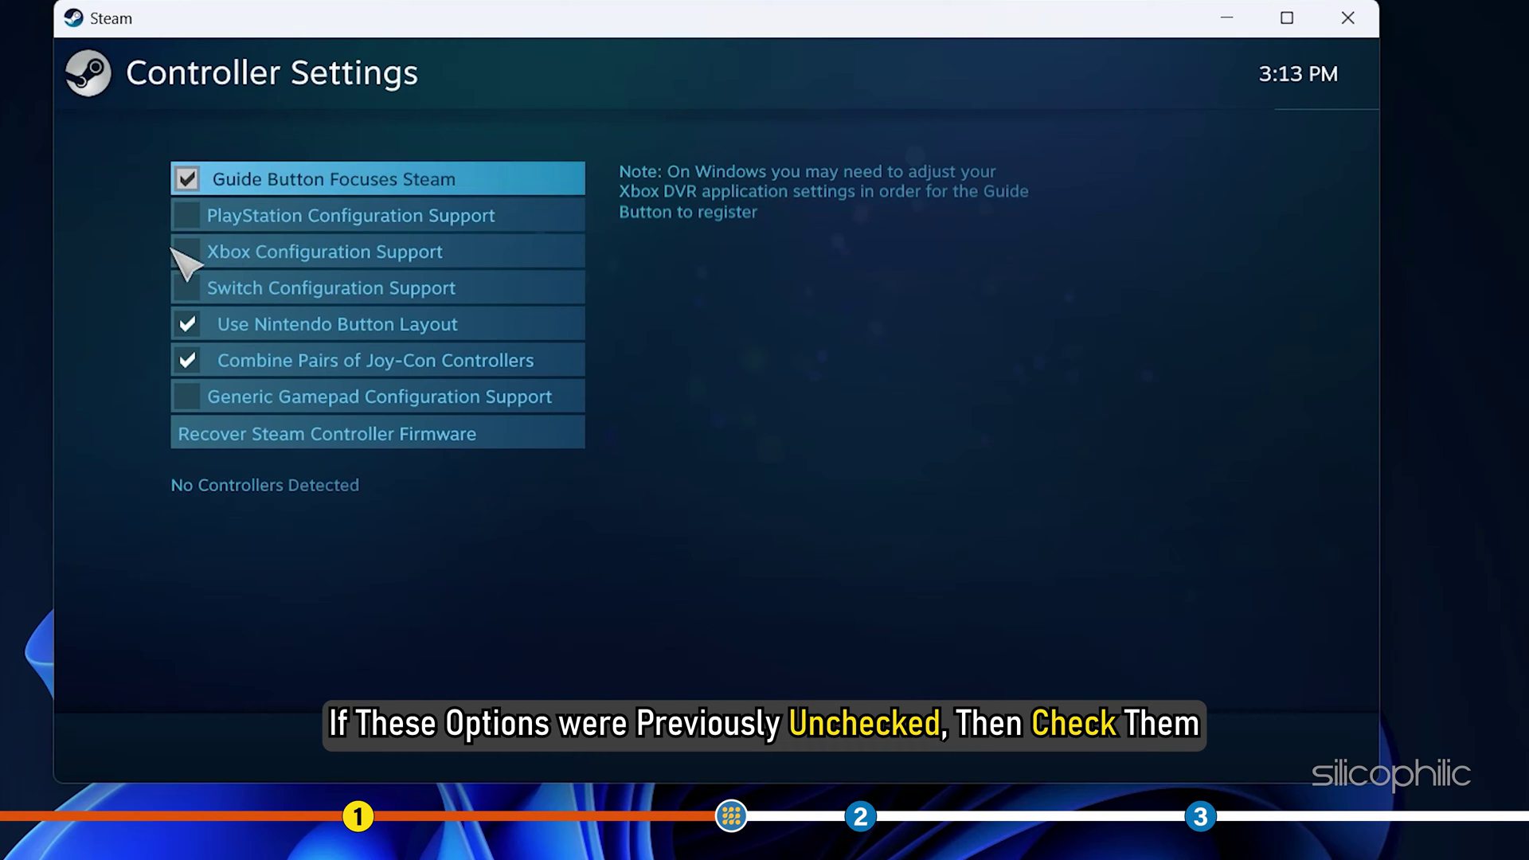
left_click(186, 251)
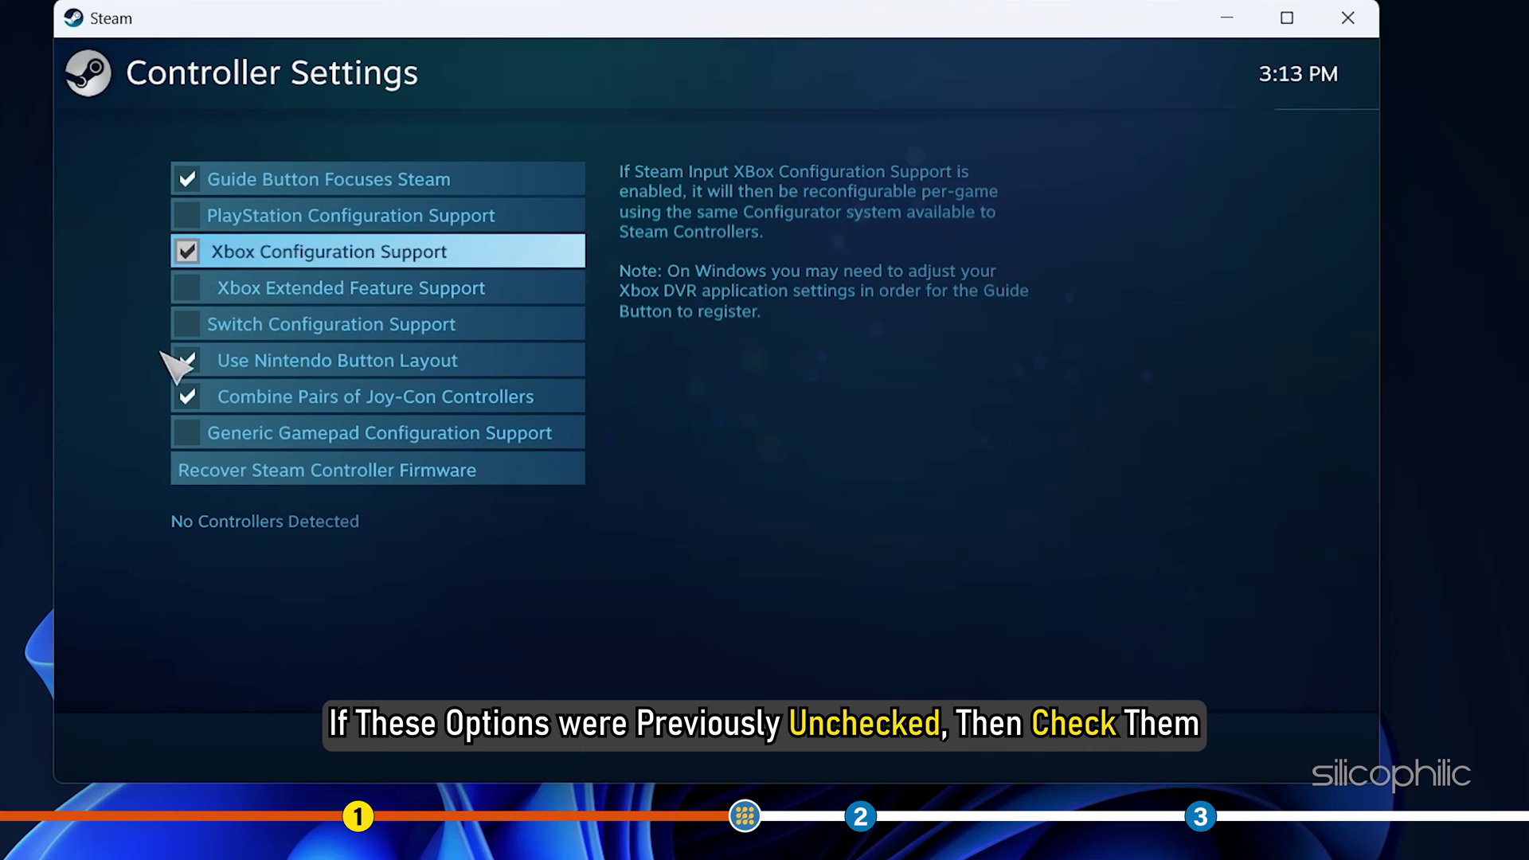
left_click(193, 216)
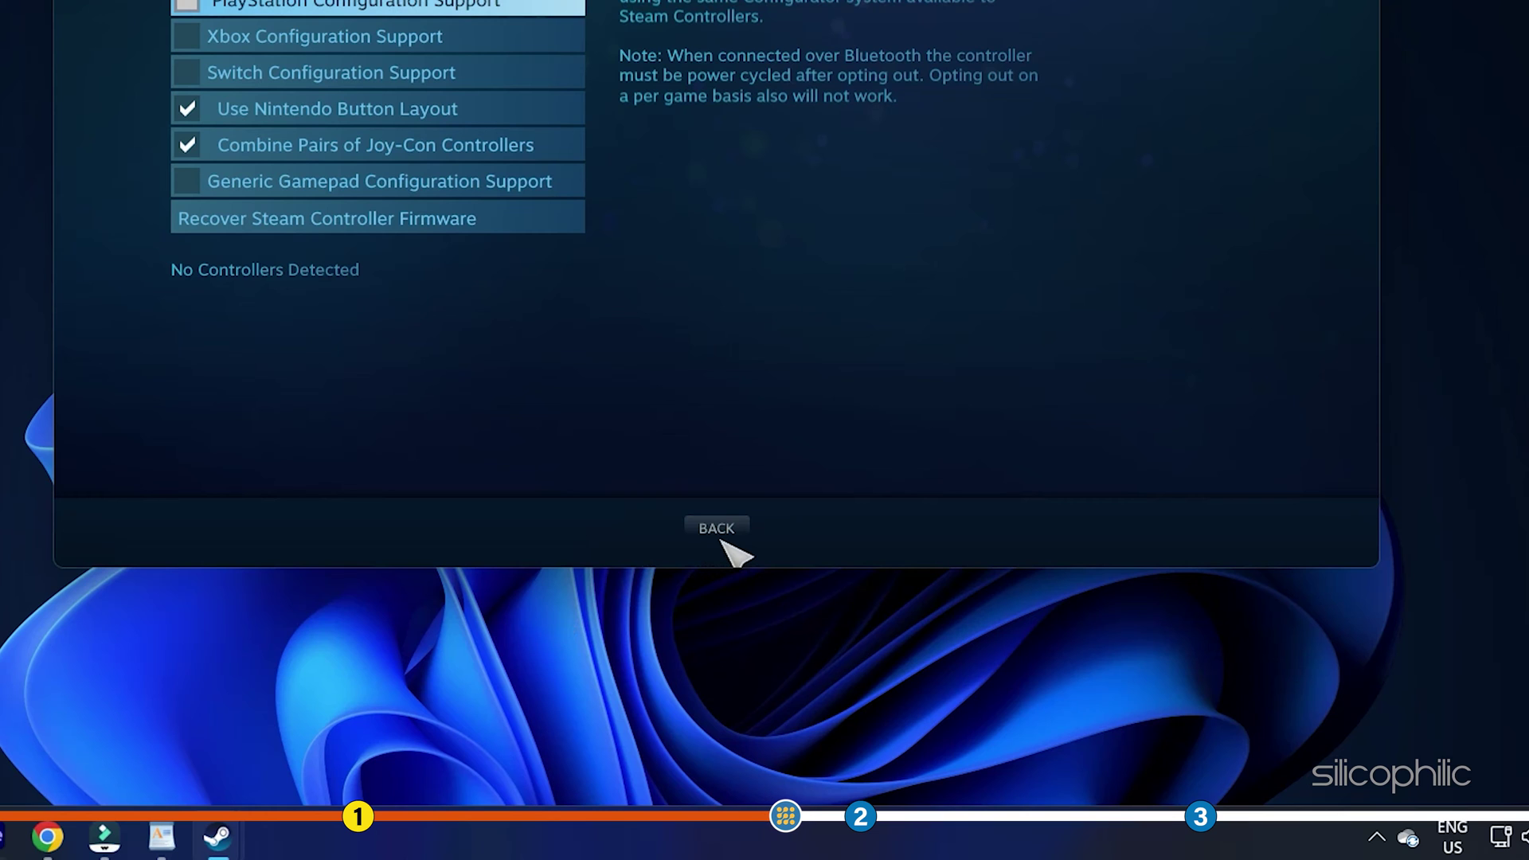
Go back from General Controller Settings and confirm the Settings window with OK
left_click(719, 534)
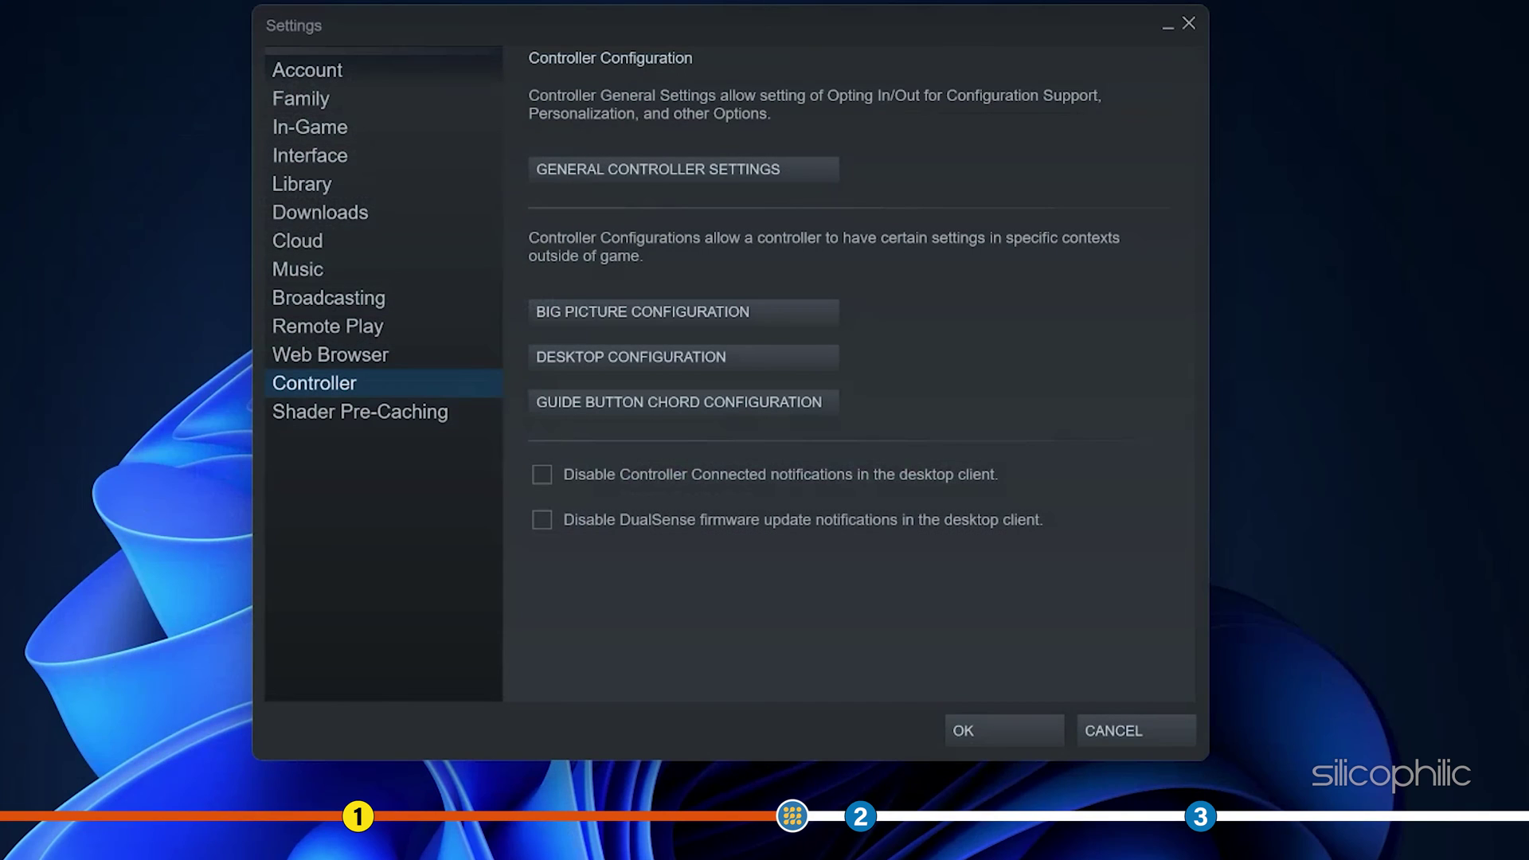
left_click(1015, 731)
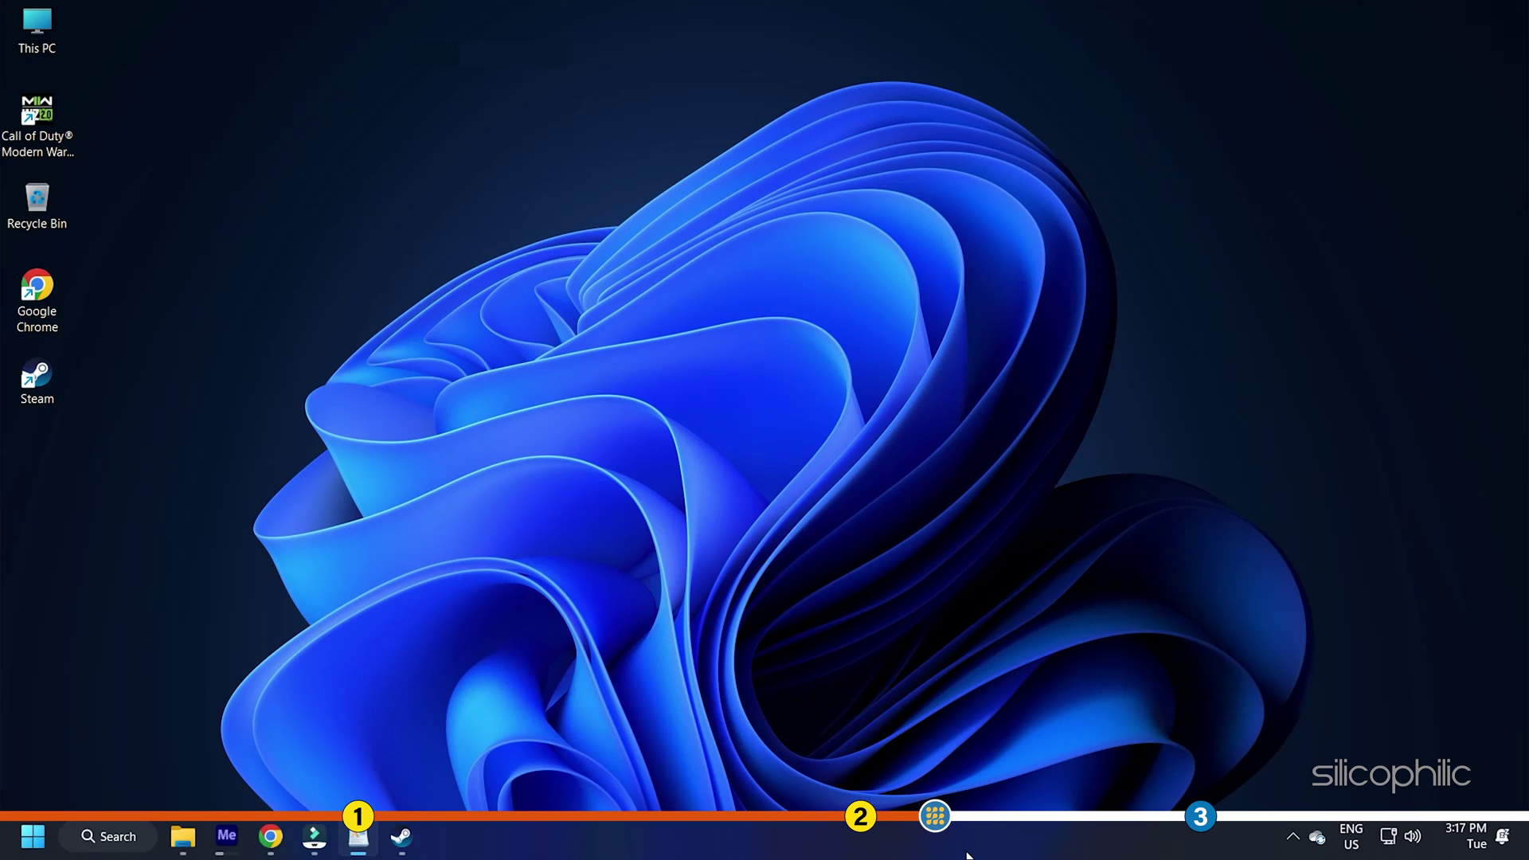
In the Library, select Call of Duty: Modern Warfare II | Warzone 2.0 and open its context menu
left_click(400, 851)
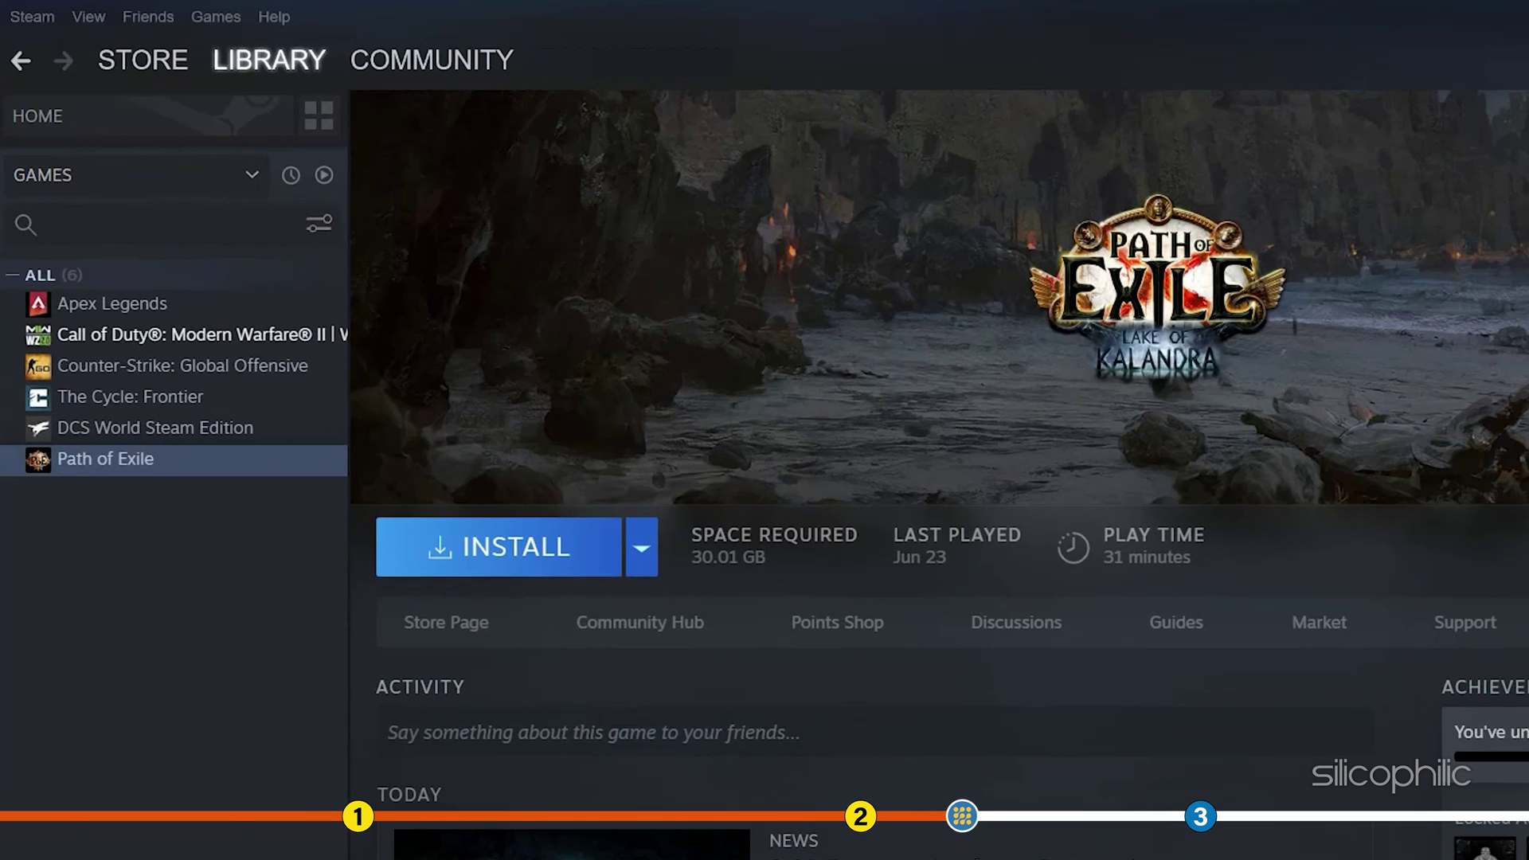
left_click(199, 334)
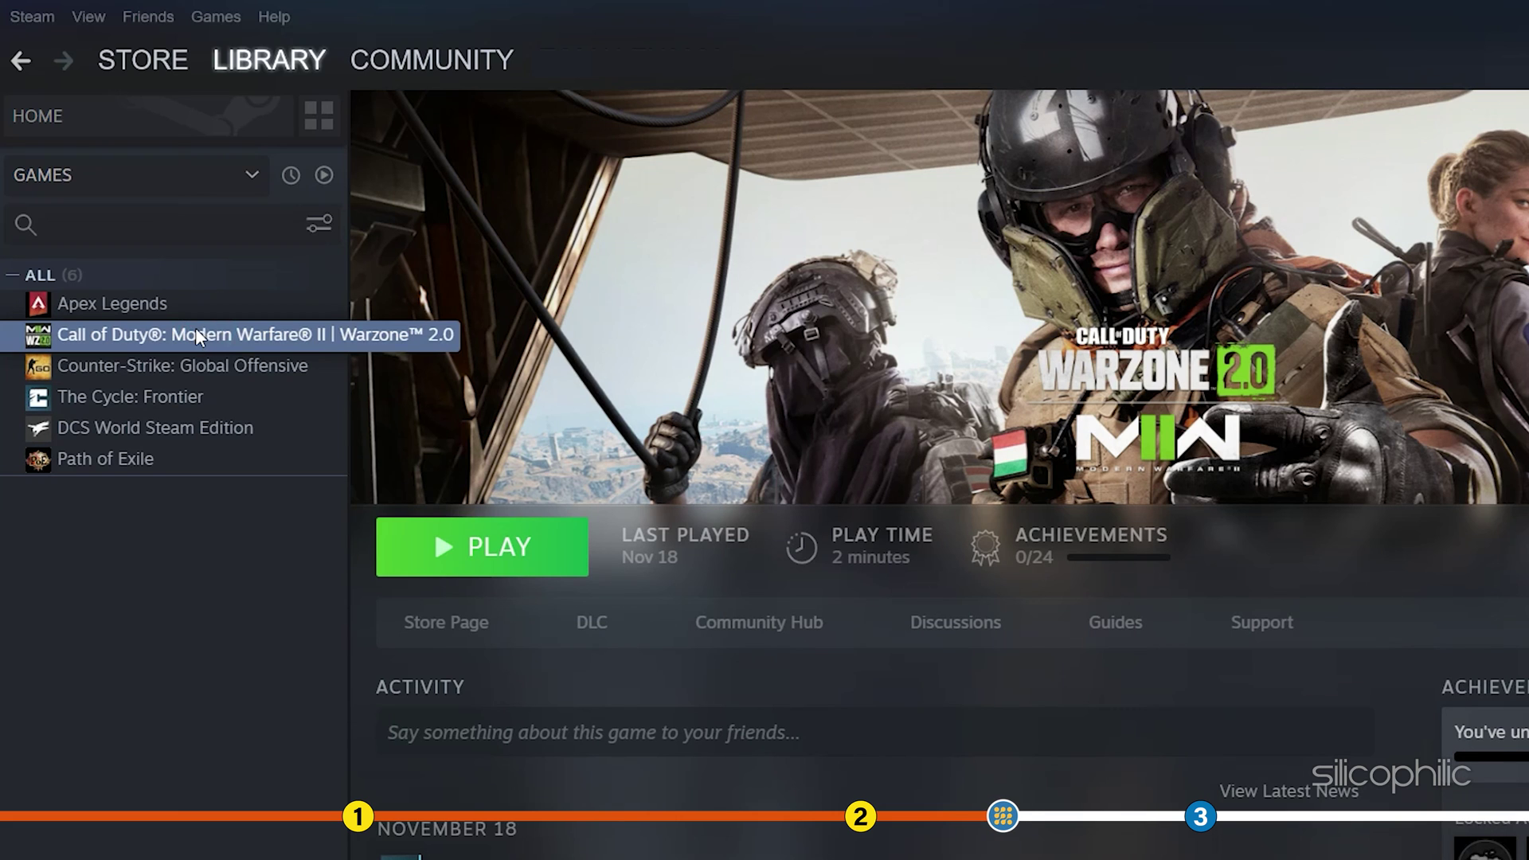
right_click(196, 335)
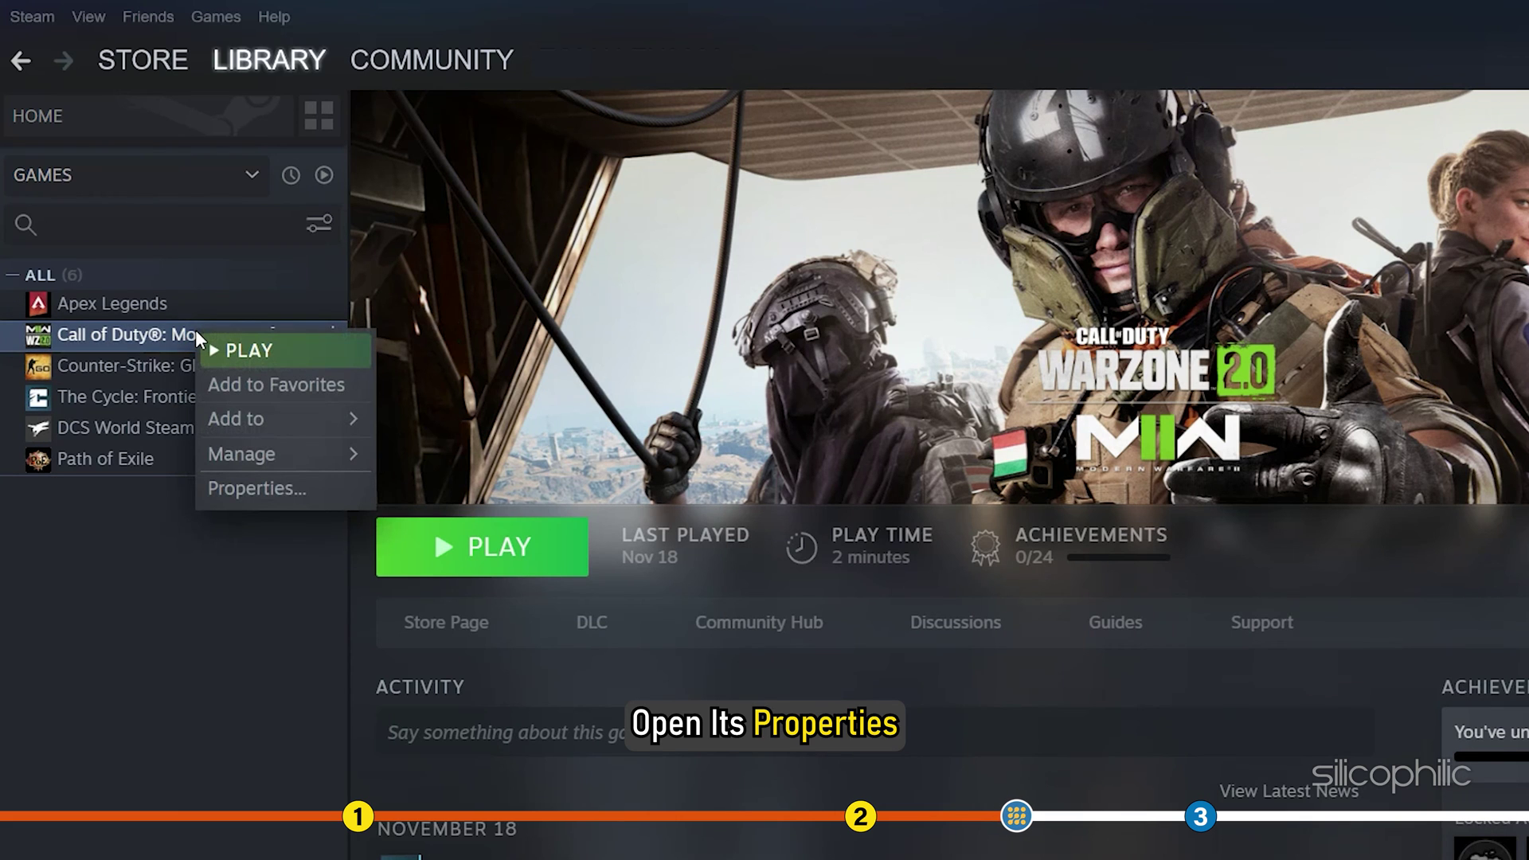
In the game's Properties, set the Controller override to 'Disable Steam Input', then close Properties
left_click(358, 494)
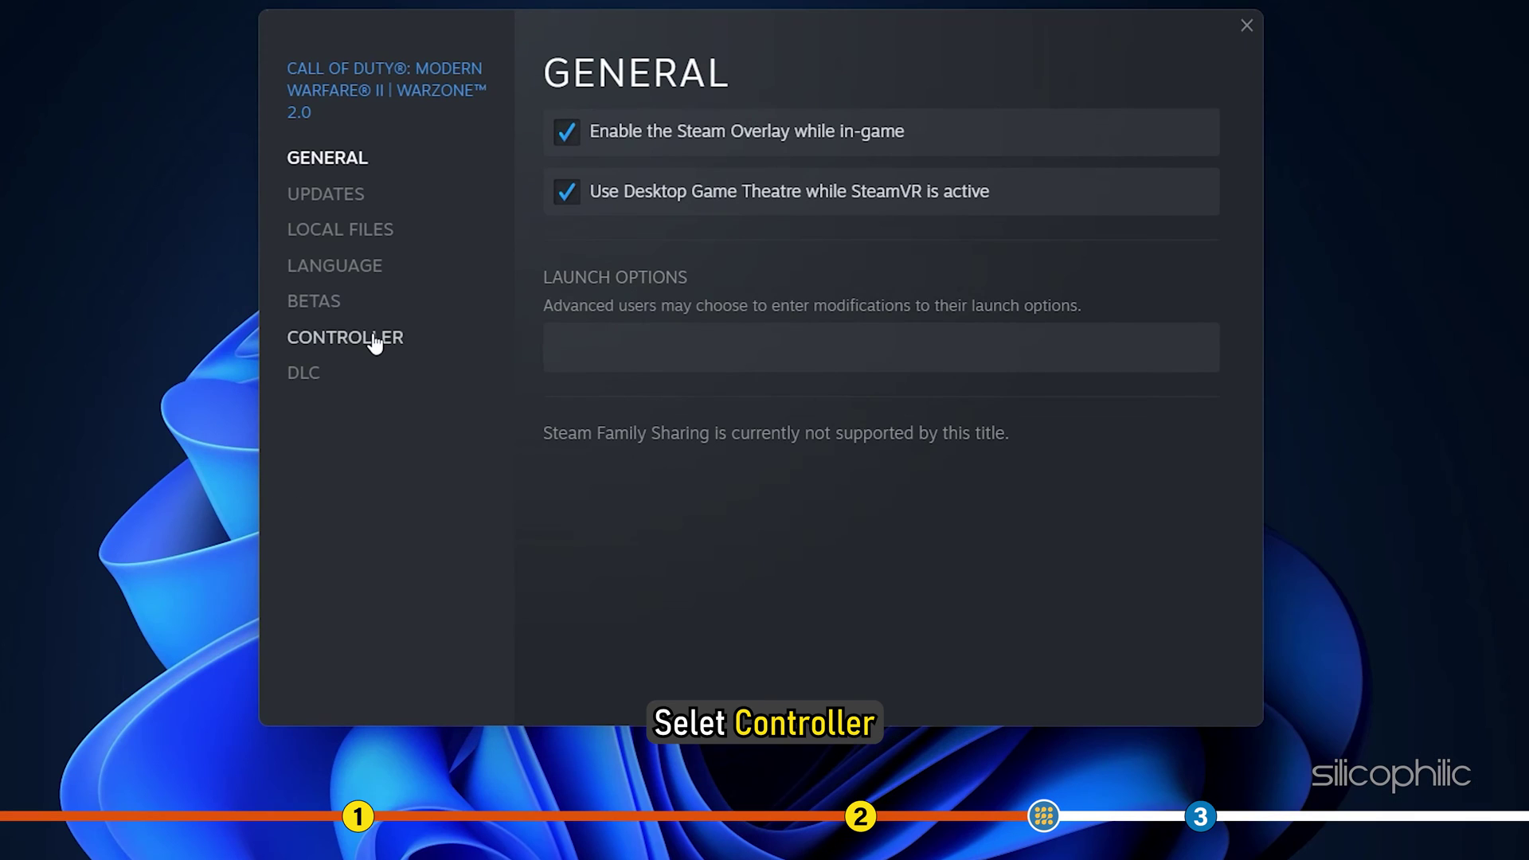
left_click(414, 344)
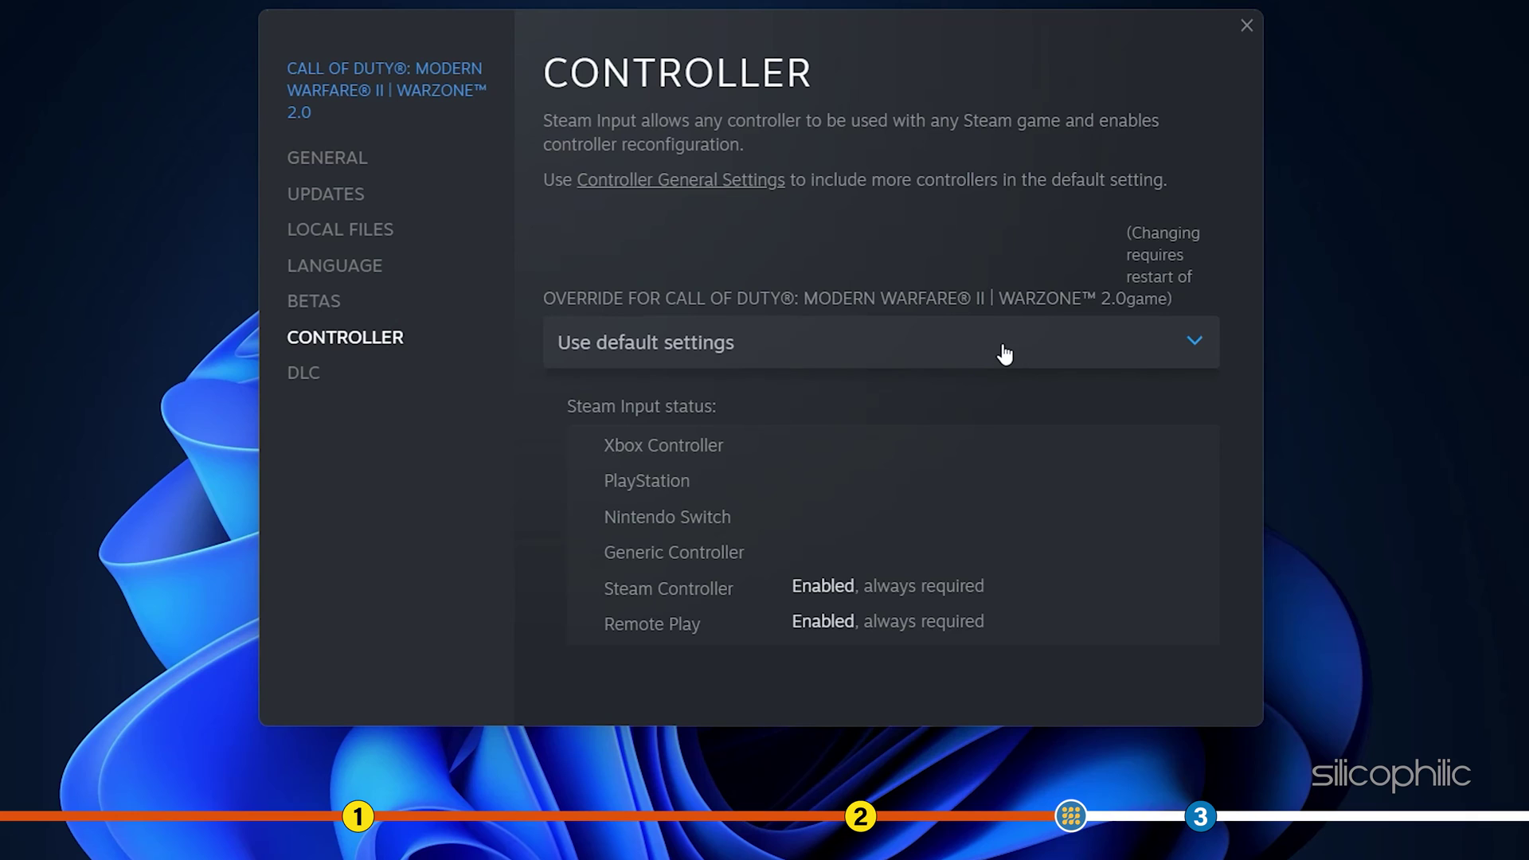
left_click(1185, 339)
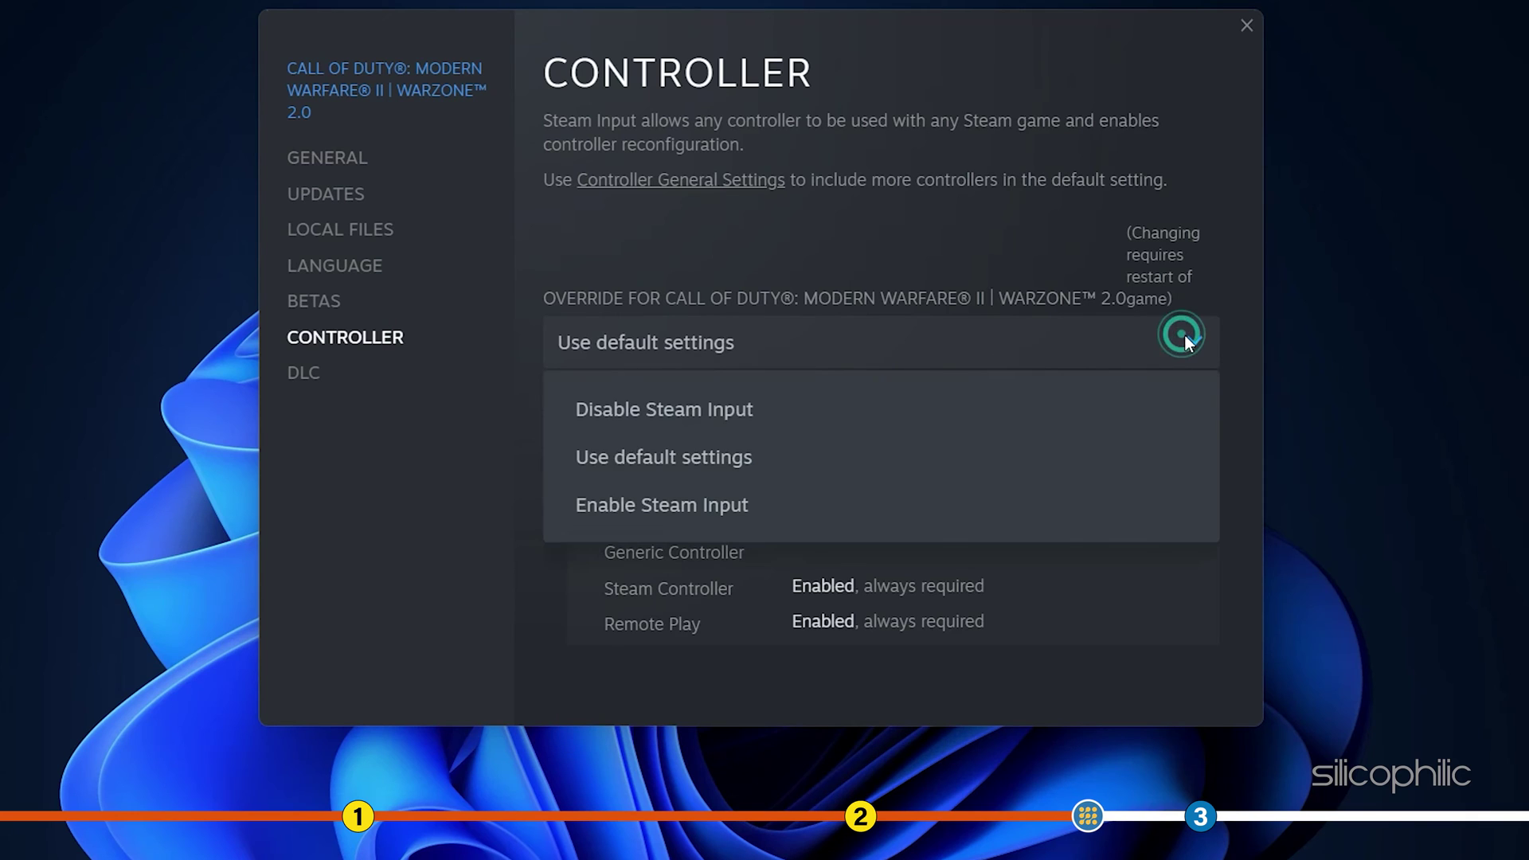
left_click(936, 410)
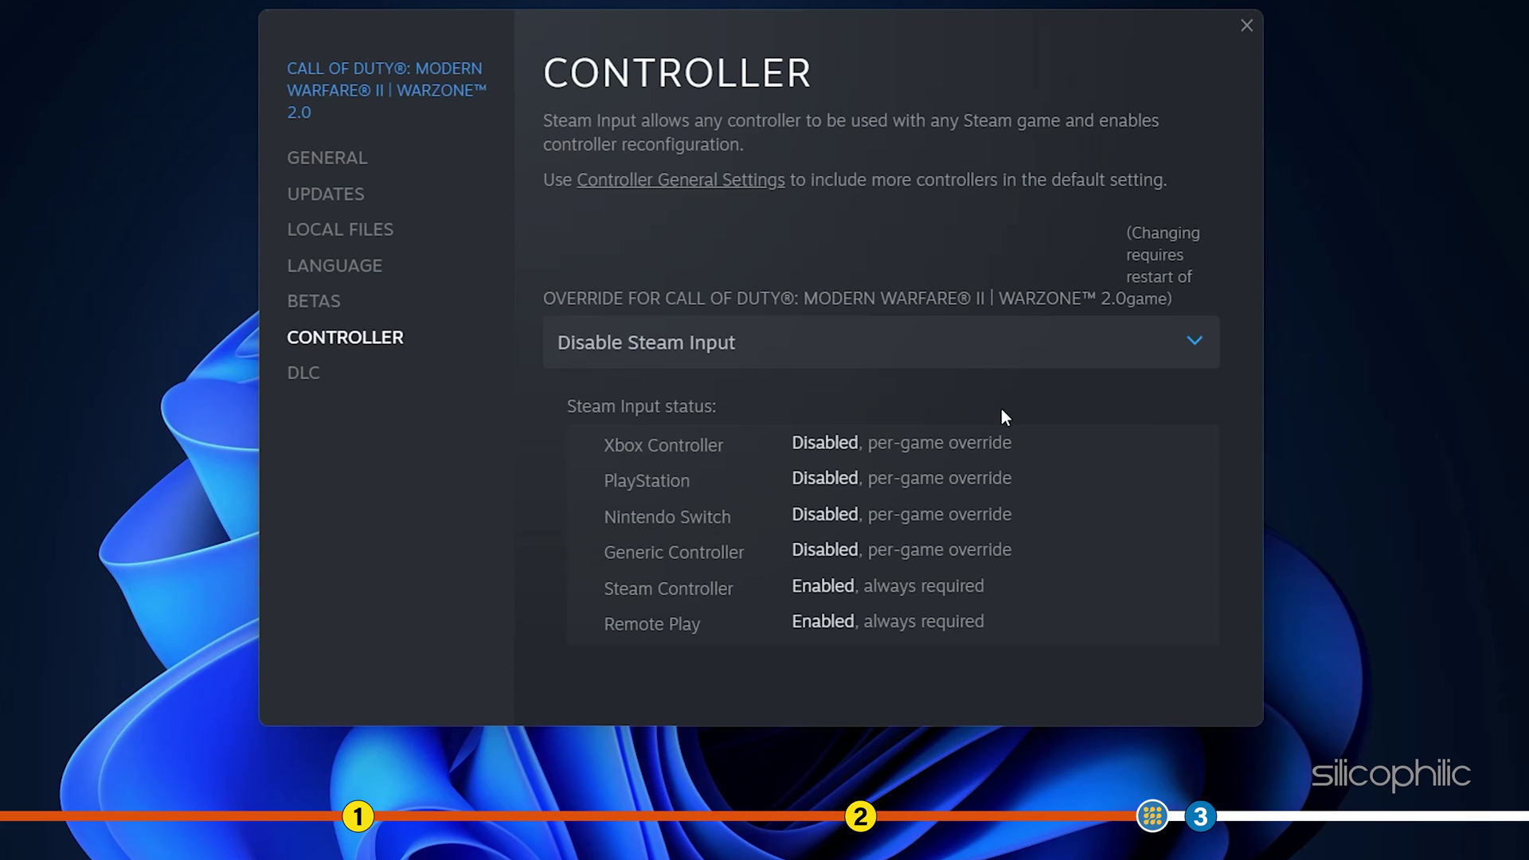
left_click(1247, 25)
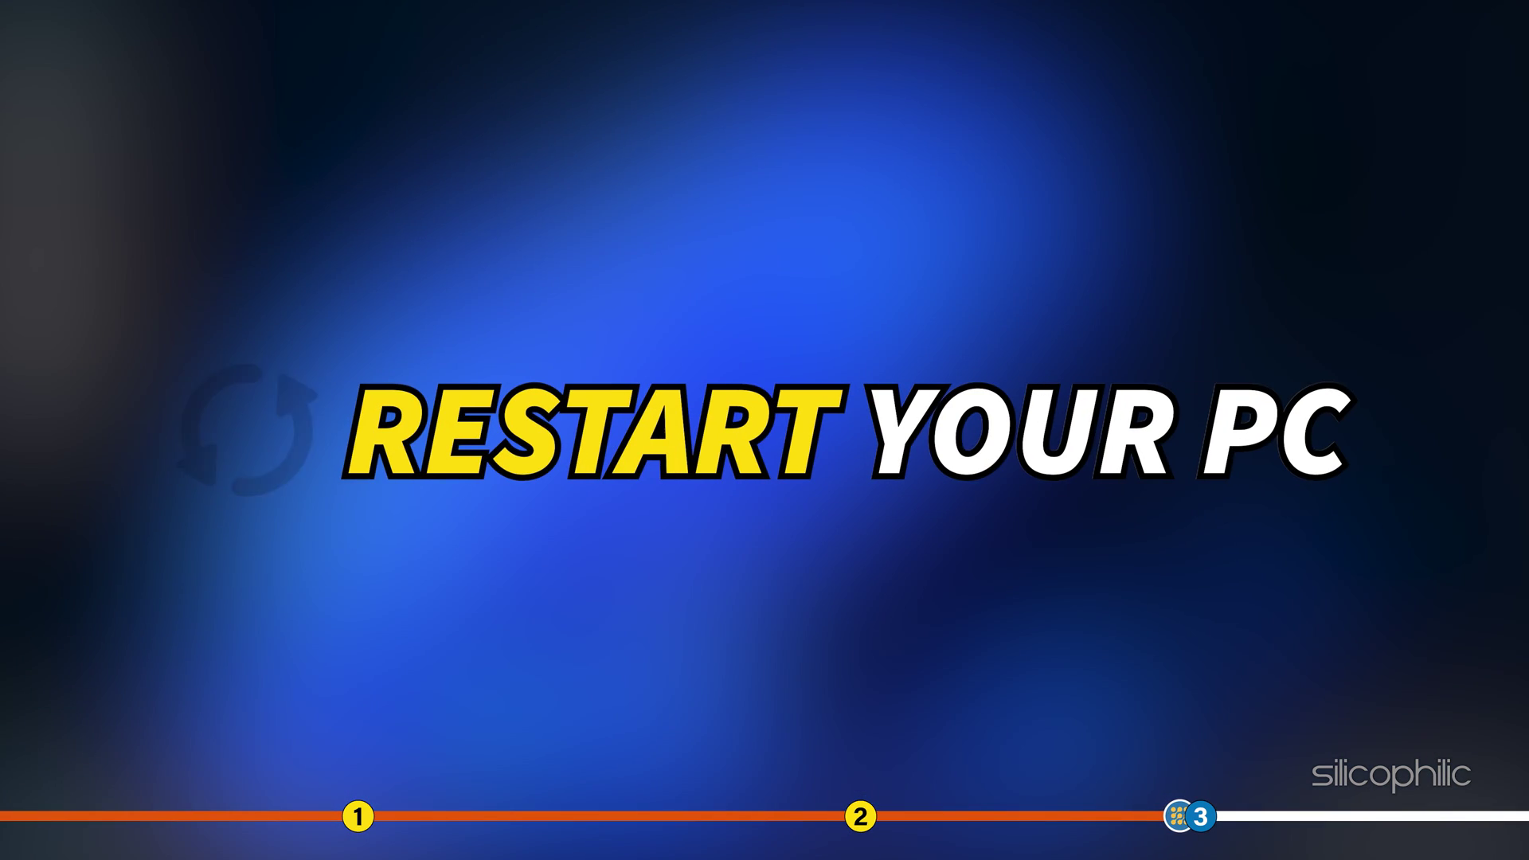